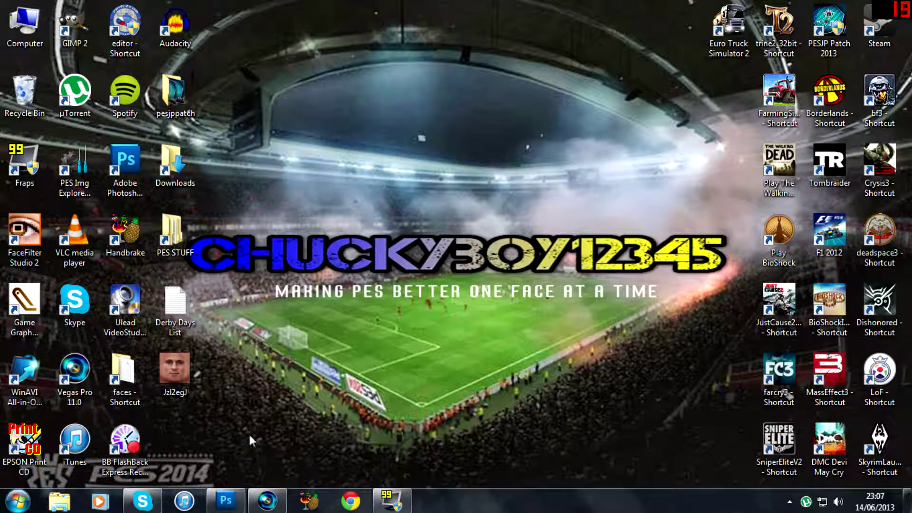
Open the Jzl2egJ face image from the desktop in Photoshop and fit it to the window.
{"action": "left_click_drag", "start_coordinate": [185, 385], "coordinate": [338, 279]}
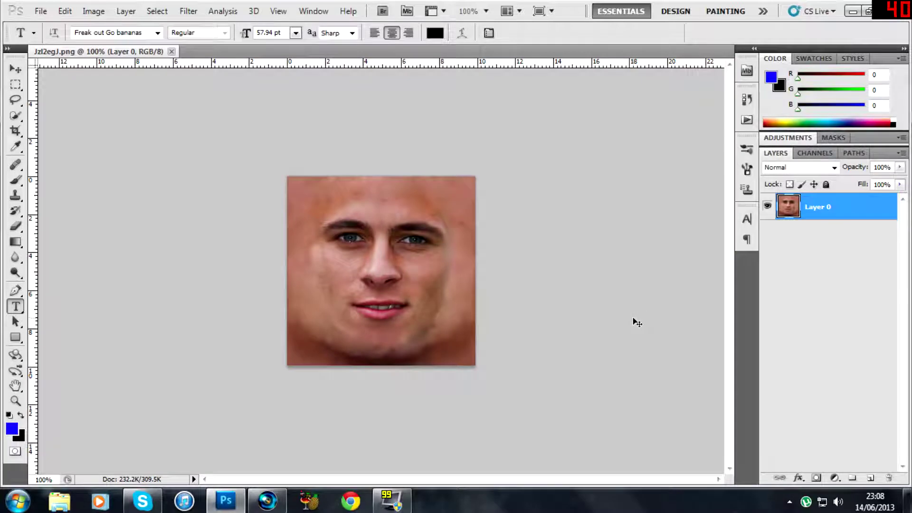
{"action": "key", "text": "ctrl+0"}
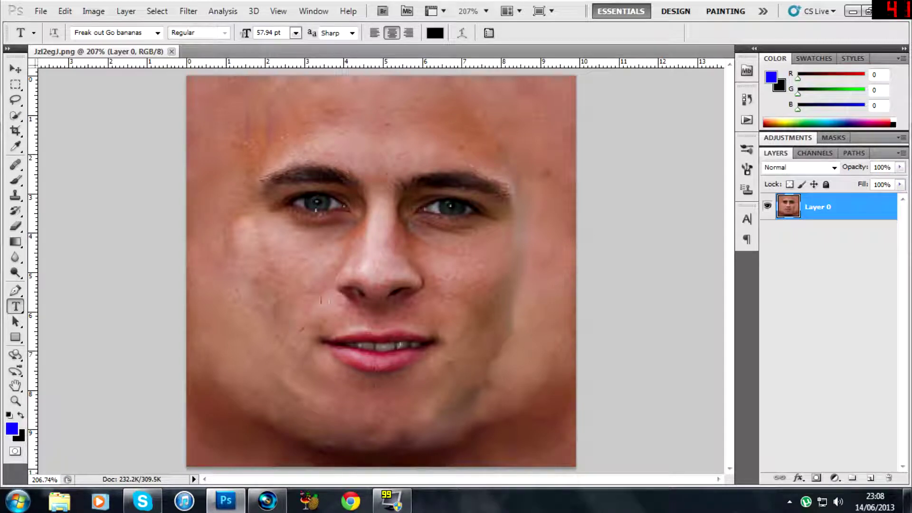
Choose the Clone Stamp tool with the 59 px spatter brush preset.
{"action": "left_click", "coordinate": [15, 196]}
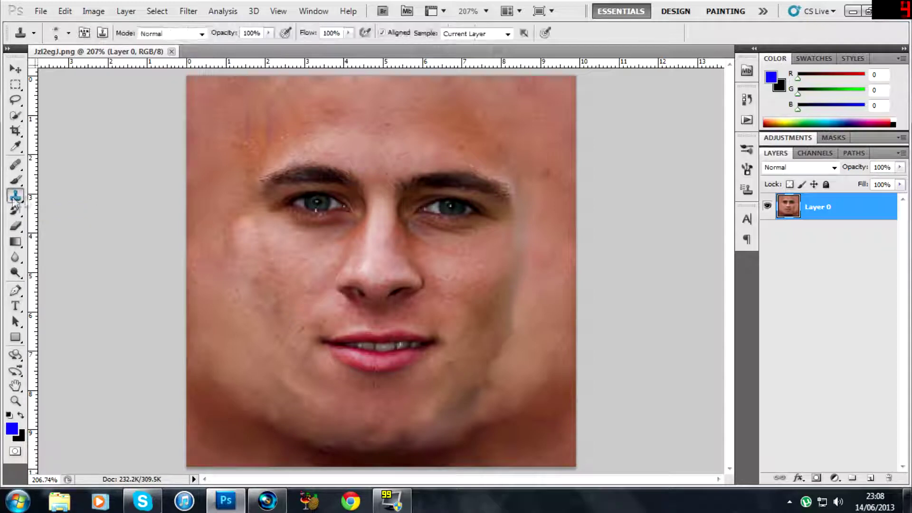
{"action": "right_click", "coordinate": [267, 275]}
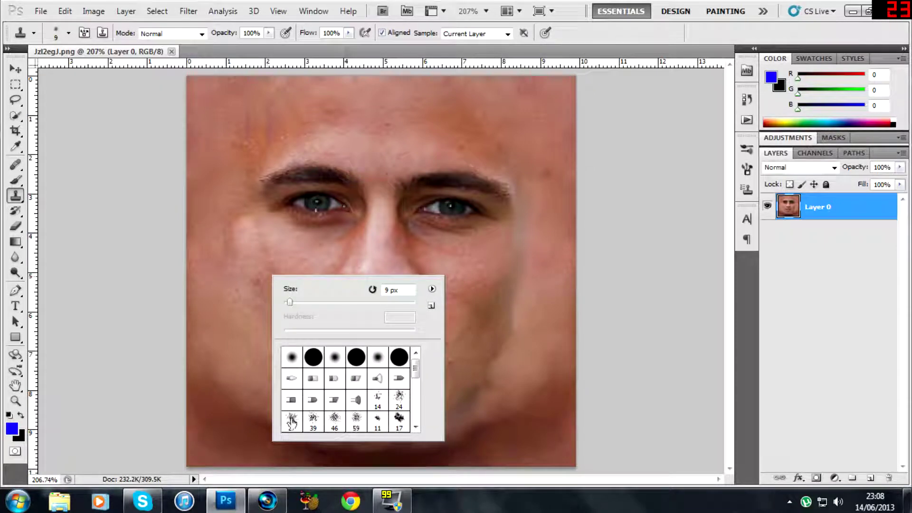
{"action": "left_click", "coordinate": [357, 422]}
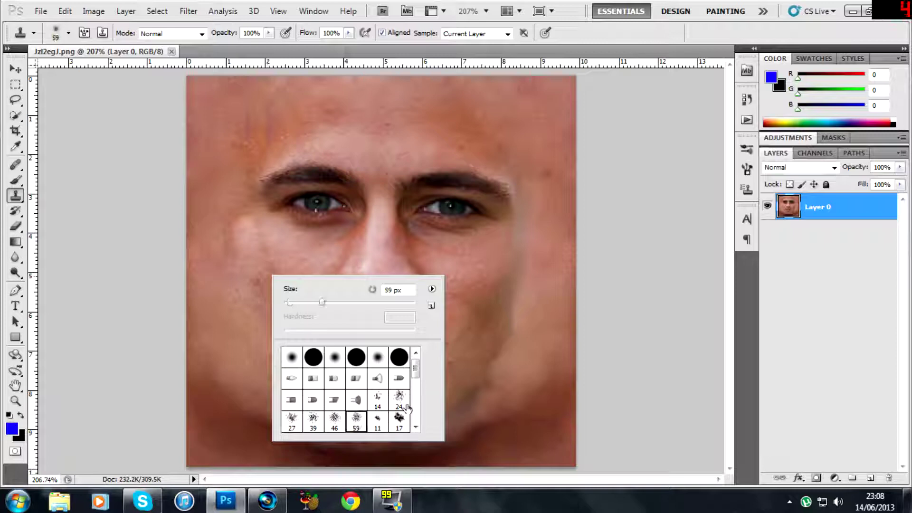
{"action": "key", "text": "Return"}
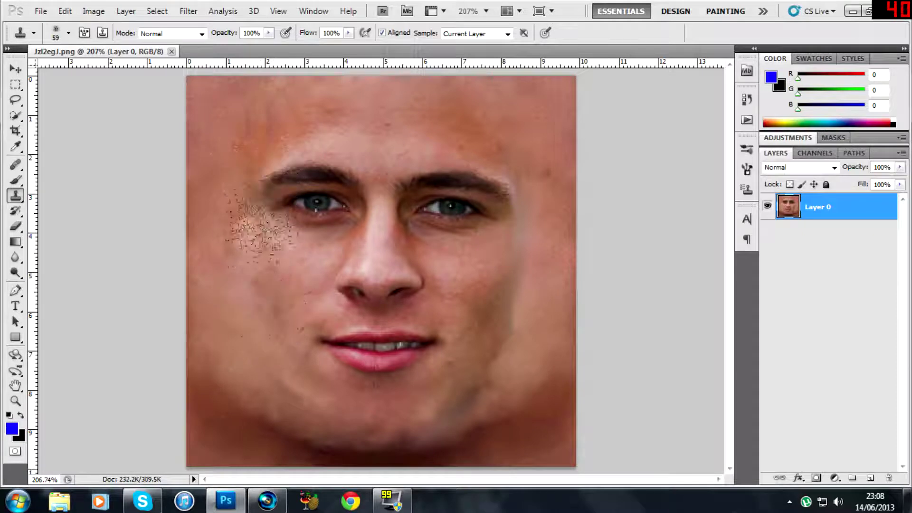
Set the Clone Stamp opacity to 50% and reduce its brush size to 35 px.
{"action": "left_click", "coordinate": [269, 33]}
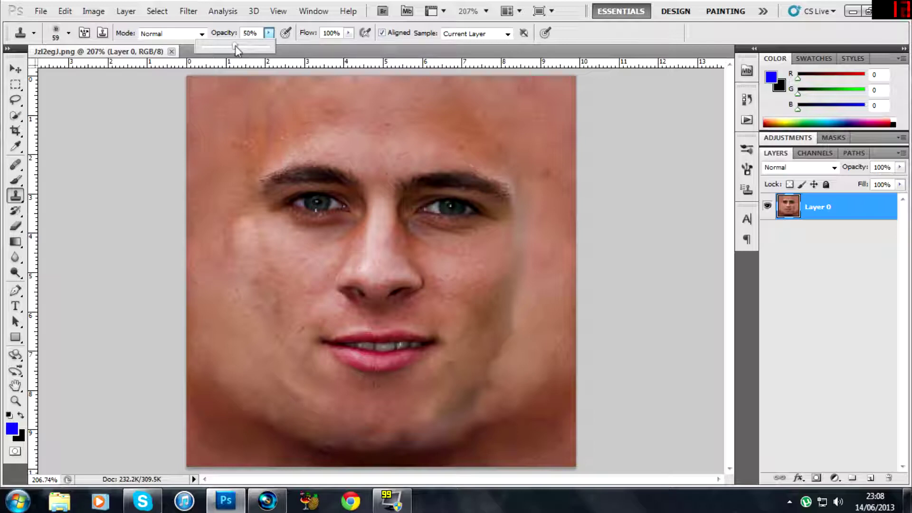
{"action": "left_click", "coordinate": [305, 48]}
{"action": "left_click_drag", "start_coordinate": [245, 137], "coordinate": [235, 151]}
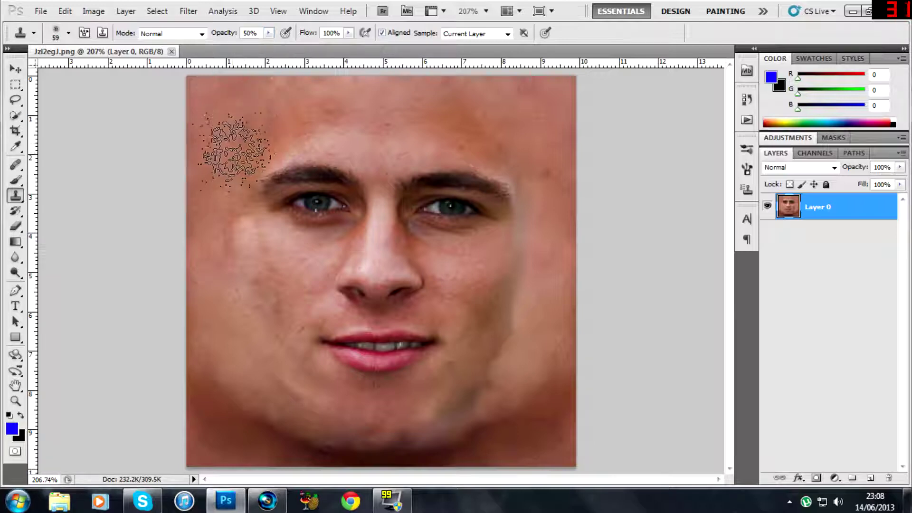
{"action": "key", "text": "bracketleft"}
{"action": "key", "text": "bracketleft"}
{"action": "key", "text": "bracketleft"}
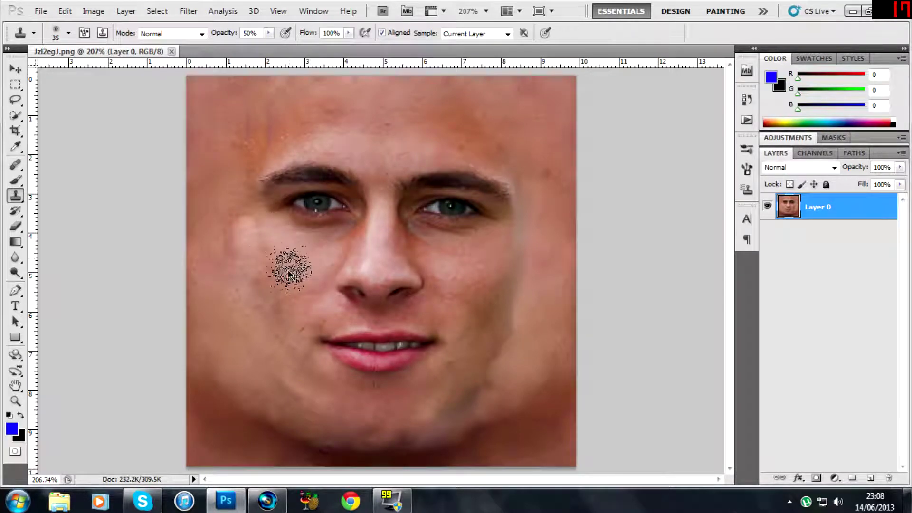
Clone clean skin from the image's left edge over the orange streaks and white specks on the temple beside the left eyebrow.
{"action": "key", "text": "ctrl+plus"}
{"action": "key", "text": "ctrl+plus"}
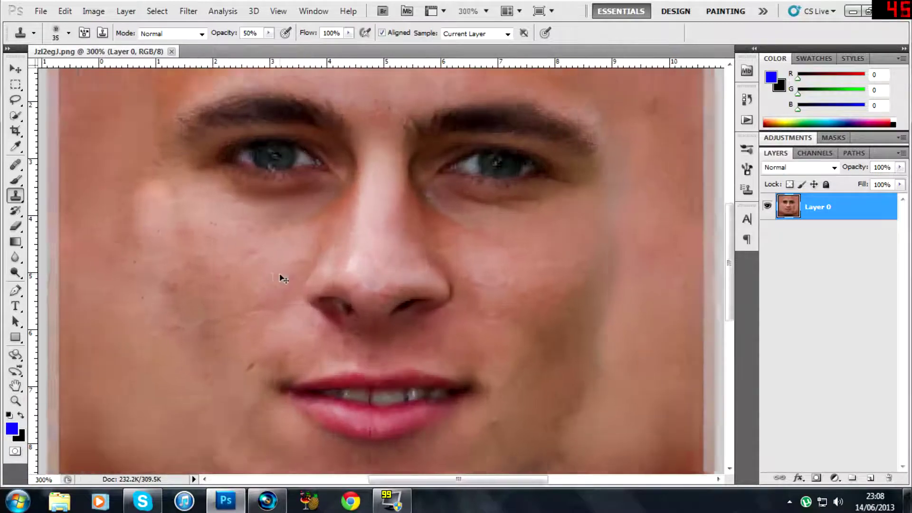
{"action": "key", "text": "ctrl+plus"}
{"action": "scroll", "coordinate": [264, 285], "scroll_direction": "up", "scroll_amount": 8}
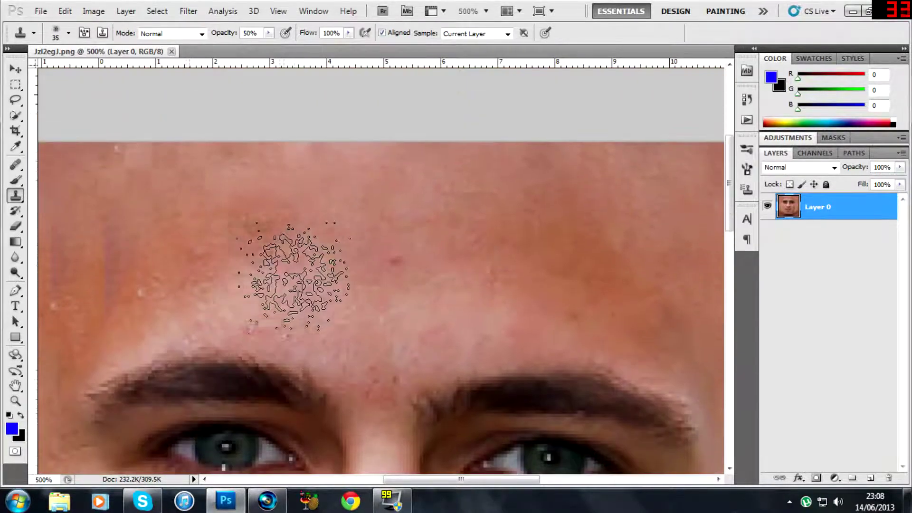
{"action": "left_click_drag", "start_coordinate": [470, 479], "coordinate": [398, 483]}
{"action": "scroll", "coordinate": [489, 308], "scroll_direction": "down", "scroll_amount": 3}
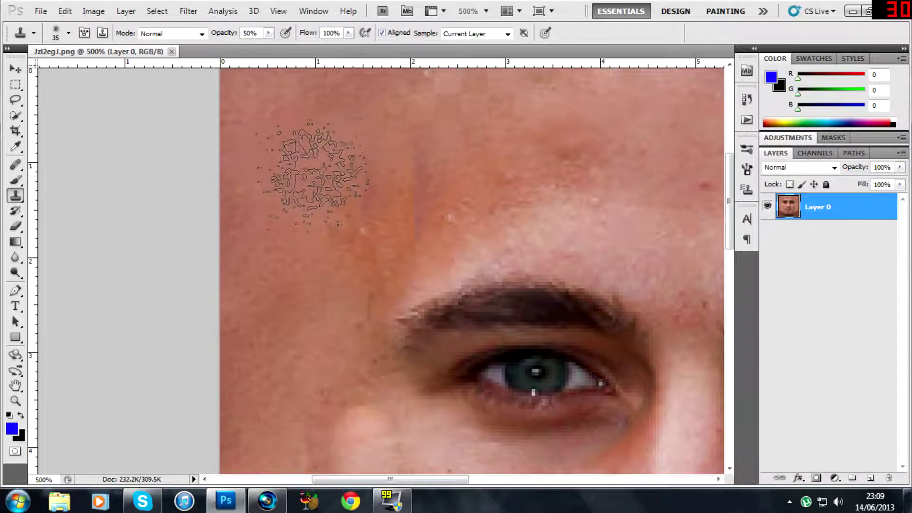
{"action": "left_click", "coordinate": [287, 176], "text": "alt"}
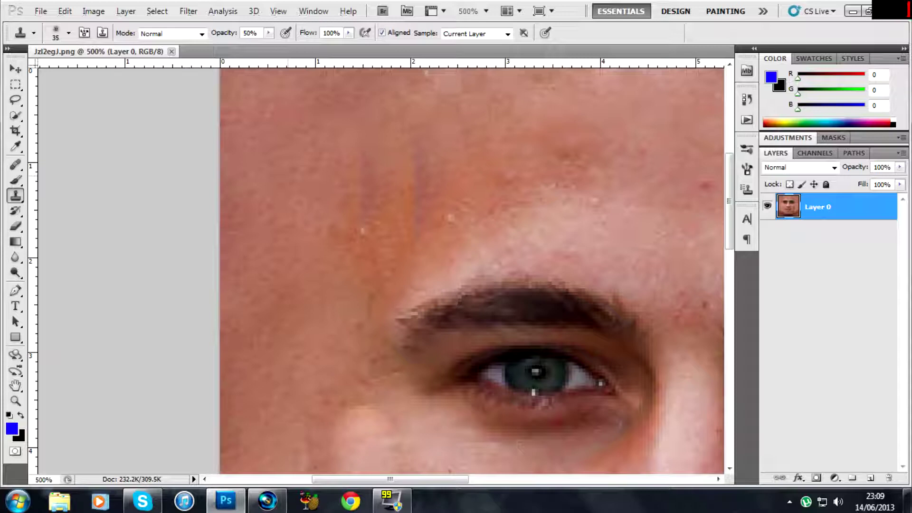
{"action": "mouse_move", "coordinate": [357, 172]}
{"action": "left_mouse_down"}
{"action": "mouse_move", "coordinate": [445, 162]}
{"action": "mouse_move", "coordinate": [378, 184]}
{"action": "left_mouse_up"}
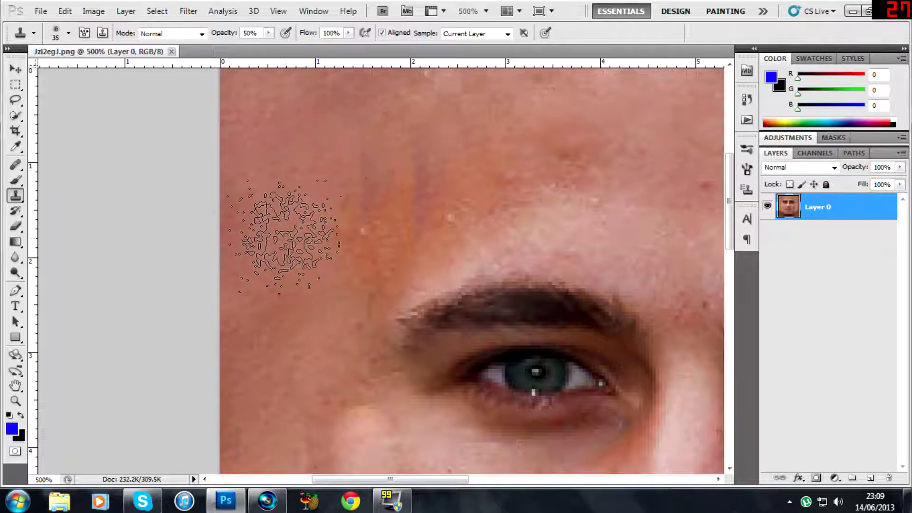
{"action": "left_click_drag", "start_coordinate": [335, 255], "coordinate": [436, 347]}
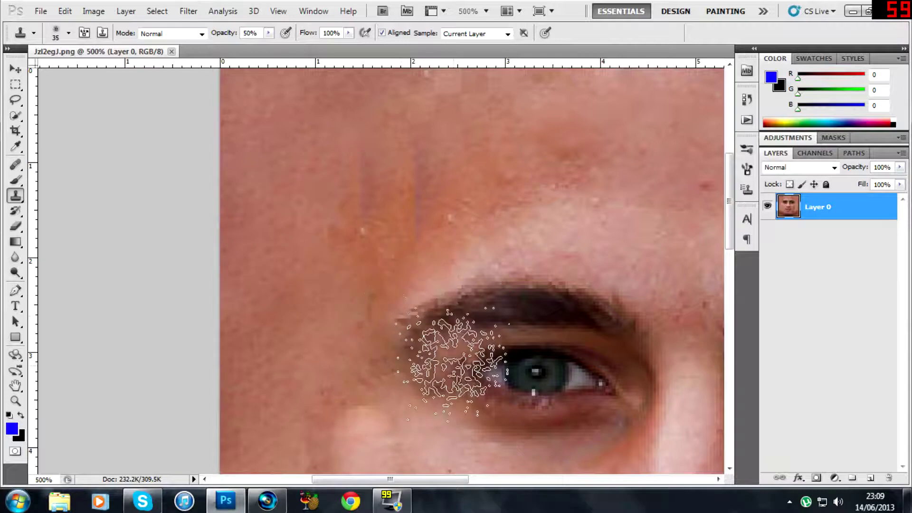
{"action": "key", "text": "ctrl+z"}
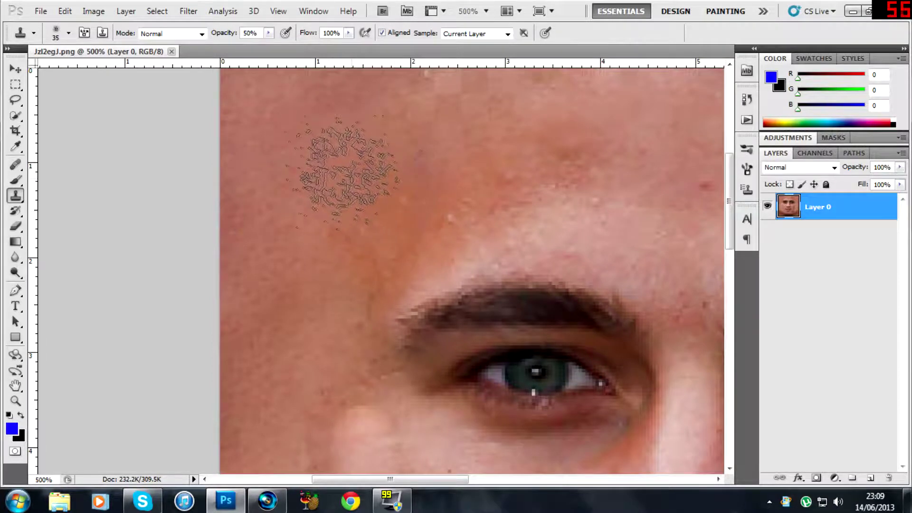
{"action": "mouse_move", "coordinate": [300, 207]}
{"action": "left_mouse_down"}
{"action": "mouse_move", "coordinate": [308, 303]}
{"action": "mouse_move", "coordinate": [373, 333]}
{"action": "mouse_move", "coordinate": [410, 309]}
{"action": "mouse_move", "coordinate": [426, 282]}
{"action": "mouse_move", "coordinate": [432, 229]}
{"action": "mouse_move", "coordinate": [428, 219]}
{"action": "mouse_move", "coordinate": [361, 210]}
{"action": "mouse_move", "coordinate": [406, 189]}
{"action": "mouse_move", "coordinate": [429, 146]}
{"action": "mouse_move", "coordinate": [347, 226]}
{"action": "mouse_move", "coordinate": [359, 207]}
{"action": "mouse_move", "coordinate": [450, 141]}
{"action": "mouse_move", "coordinate": [436, 131]}
{"action": "mouse_move", "coordinate": [363, 169]}
{"action": "mouse_move", "coordinate": [334, 226]}
{"action": "mouse_move", "coordinate": [332, 251]}
{"action": "mouse_move", "coordinate": [464, 169]}
{"action": "mouse_move", "coordinate": [539, 144]}
{"action": "mouse_move", "coordinate": [393, 254]}
{"action": "mouse_move", "coordinate": [350, 301]}
{"action": "mouse_move", "coordinate": [386, 234]}
{"action": "left_mouse_up"}
{"action": "scroll", "coordinate": [662, 153], "scroll_direction": "down", "scroll_amount": 3}
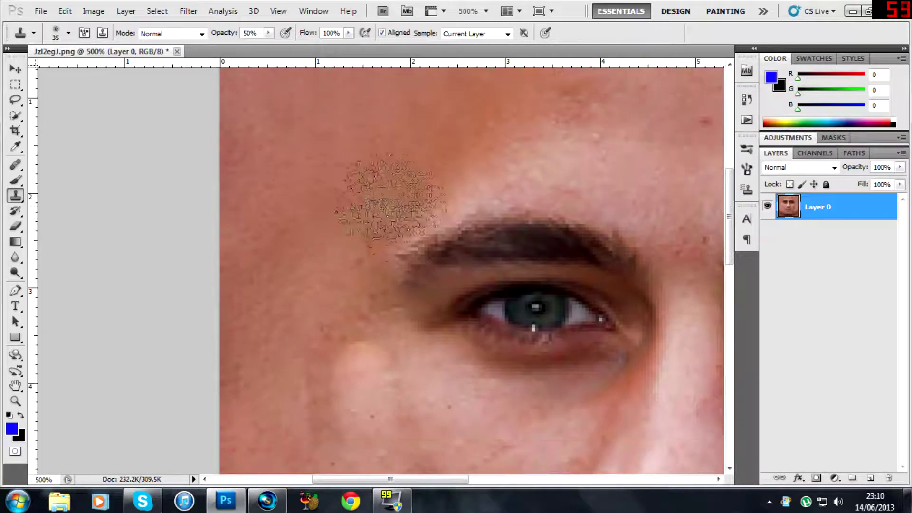
Clone even-toned skin over the dark blotches on the left cheek and the pale patch below the outer eye corner.
{"action": "scroll", "coordinate": [306, 228], "scroll_direction": "down", "scroll_amount": 8}
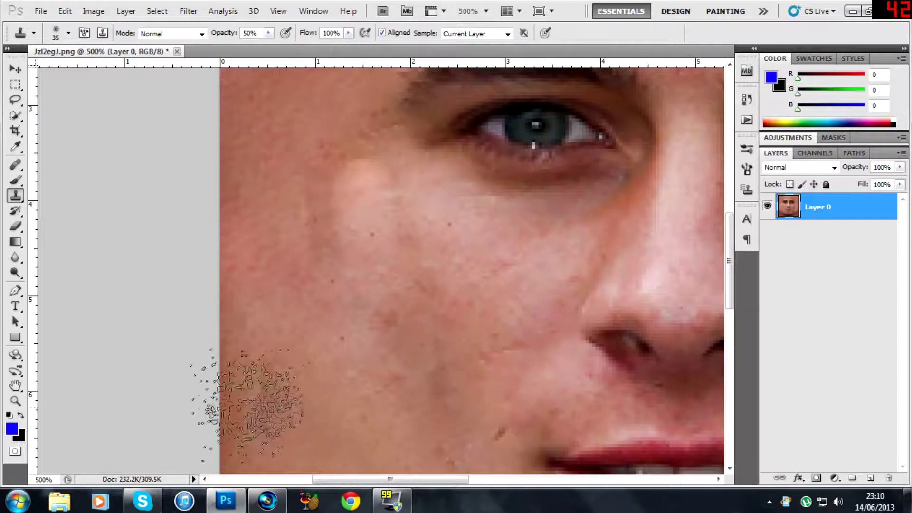
{"action": "scroll", "coordinate": [316, 403], "scroll_direction": "down", "scroll_amount": 2}
{"action": "scroll", "coordinate": [315, 403], "scroll_direction": "down", "scroll_amount": 4}
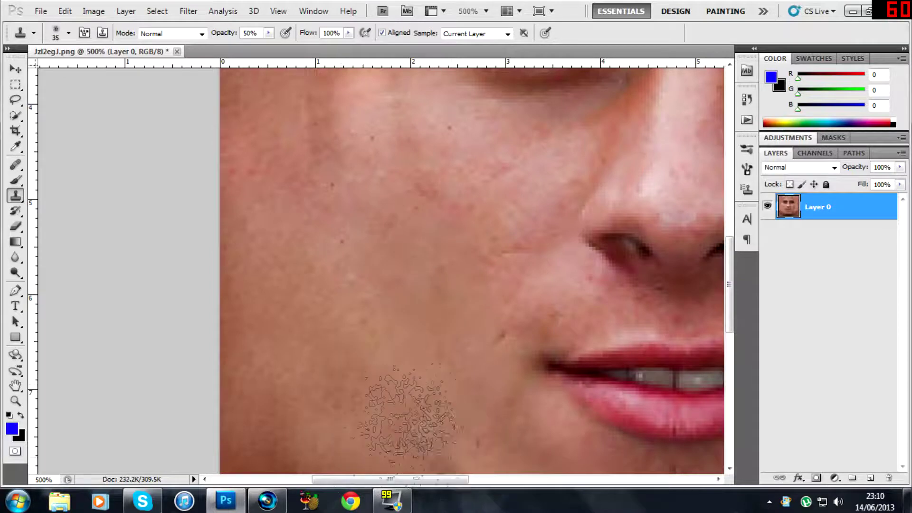
{"action": "scroll", "coordinate": [333, 380], "scroll_direction": "up", "scroll_amount": 2}
{"action": "scroll", "coordinate": [332, 380], "scroll_direction": "up", "scroll_amount": 3}
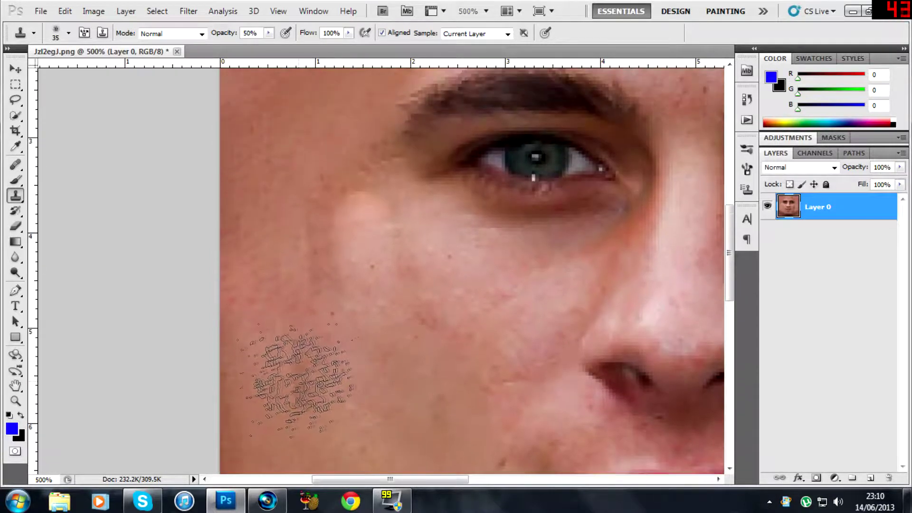
{"action": "left_click", "coordinate": [294, 373], "text": "alt"}
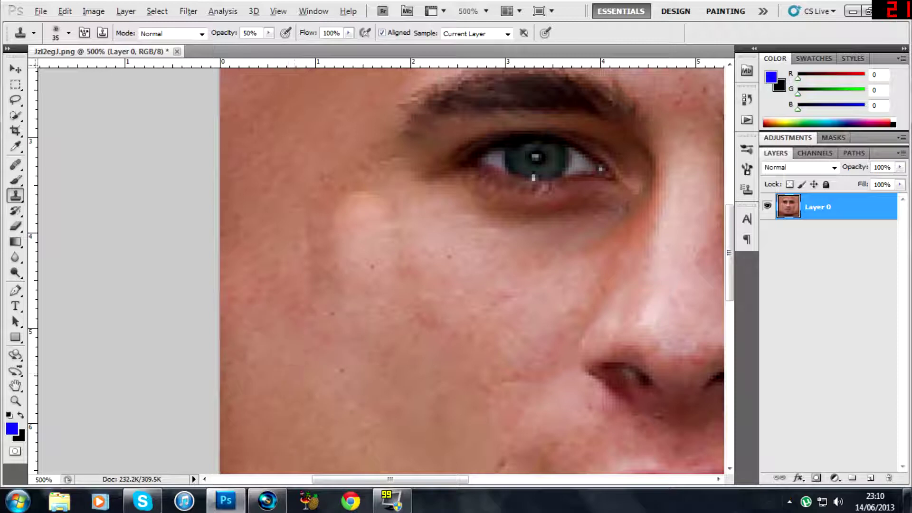
{"action": "mouse_move", "coordinate": [325, 262]}
{"action": "left_mouse_down"}
{"action": "mouse_move", "coordinate": [330, 210]}
{"action": "mouse_move", "coordinate": [328, 300]}
{"action": "mouse_move", "coordinate": [361, 335]}
{"action": "mouse_move", "coordinate": [360, 238]}
{"action": "mouse_move", "coordinate": [349, 269]}
{"action": "mouse_move", "coordinate": [334, 233]}
{"action": "mouse_move", "coordinate": [346, 377]}
{"action": "left_mouse_up"}
Clone lighter cheek skin down over the dark shadow along the left jawline.
{"action": "scroll", "coordinate": [342, 332], "scroll_direction": "down", "scroll_amount": 10}
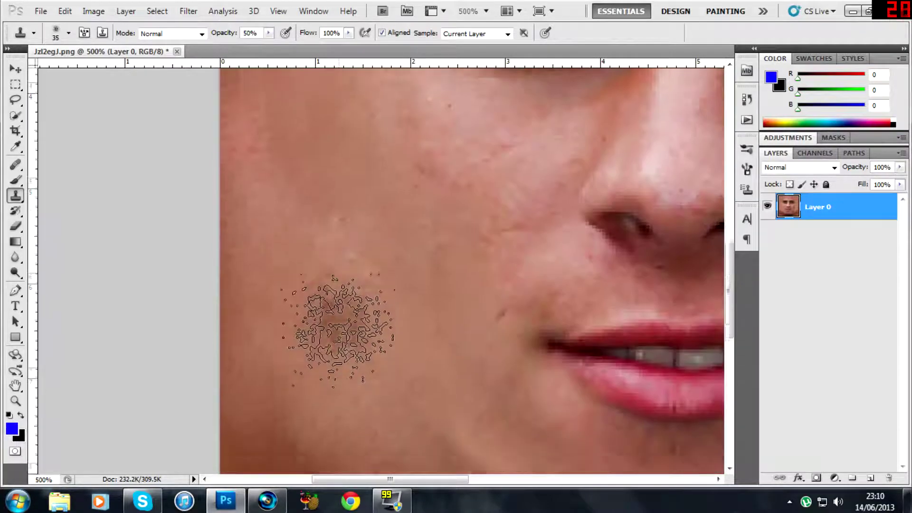
{"action": "scroll", "coordinate": [365, 356], "scroll_direction": "down", "scroll_amount": 5}
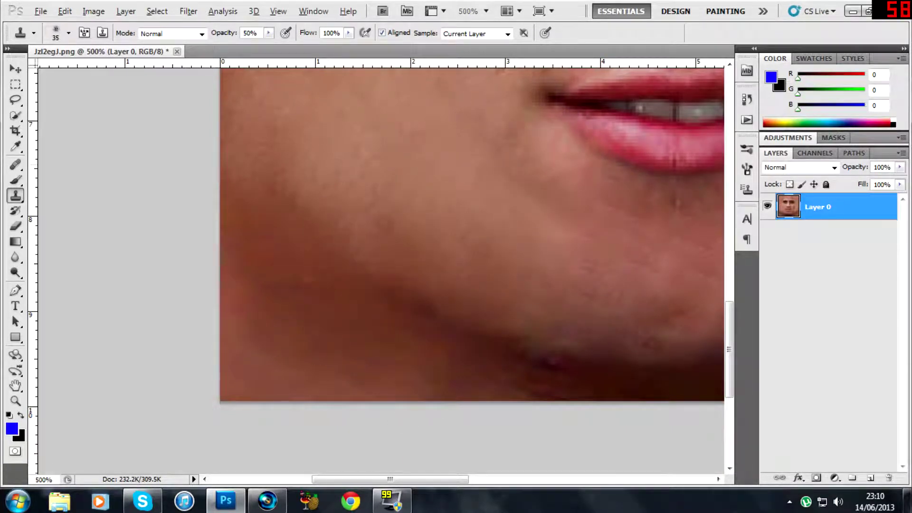
{"action": "mouse_move", "coordinate": [281, 204]}
{"action": "left_mouse_down"}
{"action": "mouse_move", "coordinate": [345, 294]}
{"action": "mouse_move", "coordinate": [295, 211]}
{"action": "mouse_move", "coordinate": [423, 330]}
{"action": "mouse_move", "coordinate": [419, 304]}
{"action": "left_mouse_up"}
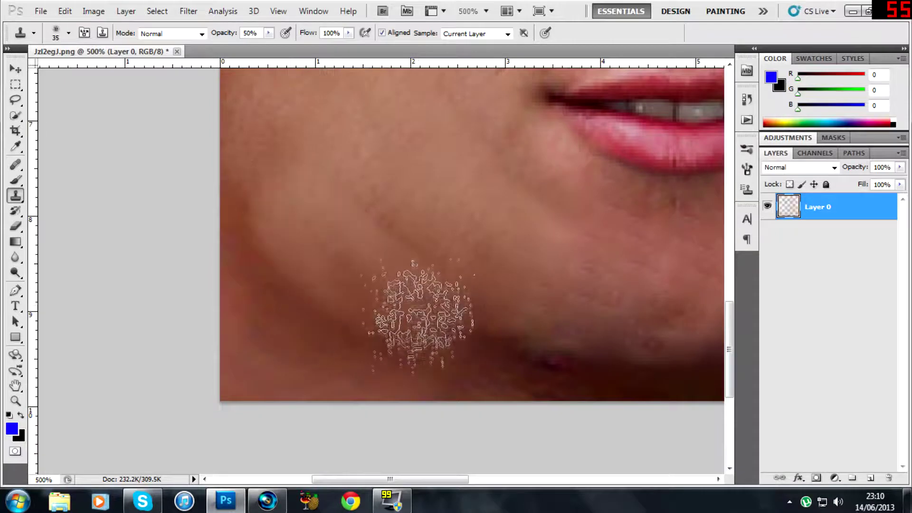
{"action": "scroll", "coordinate": [448, 227], "scroll_direction": "up", "scroll_amount": 2}
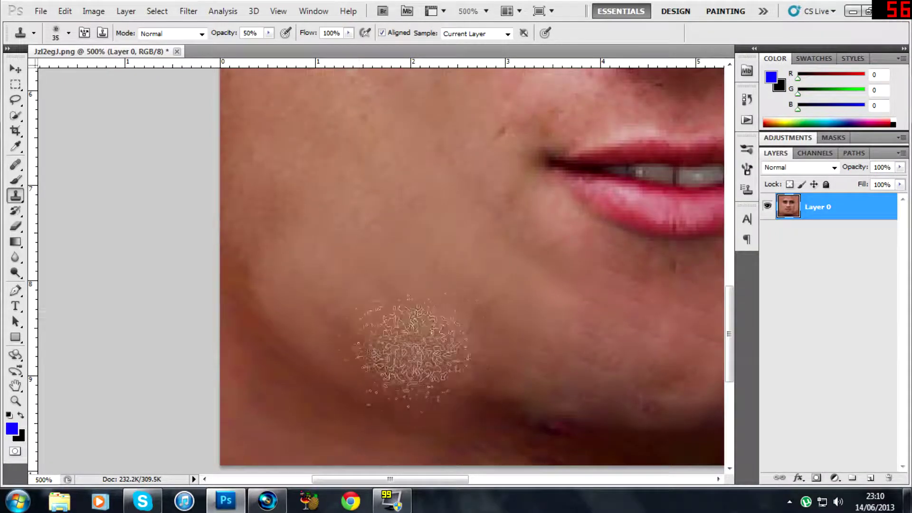
{"action": "mouse_move", "coordinate": [260, 271]}
{"action": "left_mouse_down"}
{"action": "mouse_move", "coordinate": [264, 346]}
{"action": "mouse_move", "coordinate": [310, 392]}
{"action": "mouse_move", "coordinate": [350, 408]}
{"action": "mouse_move", "coordinate": [449, 417]}
{"action": "left_mouse_up"}
{"action": "scroll", "coordinate": [497, 375], "scroll_direction": "down", "scroll_amount": 4}
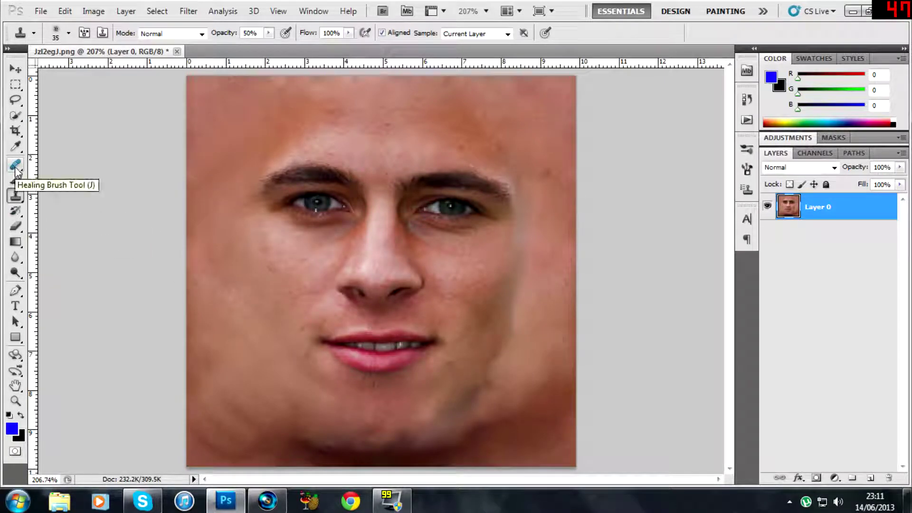
Choose the Healing Brush tool with a brush size of 30 px and 30% hardness.
{"action": "left_click", "coordinate": [16, 166]}
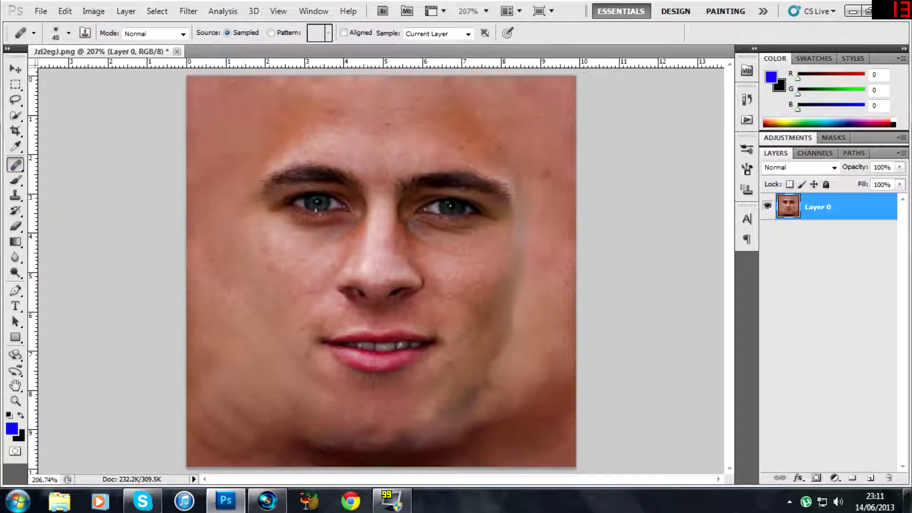
{"action": "key", "text": "bracketright"}
{"action": "key", "text": "bracketright"}
{"action": "right_click", "coordinate": [244, 136]}
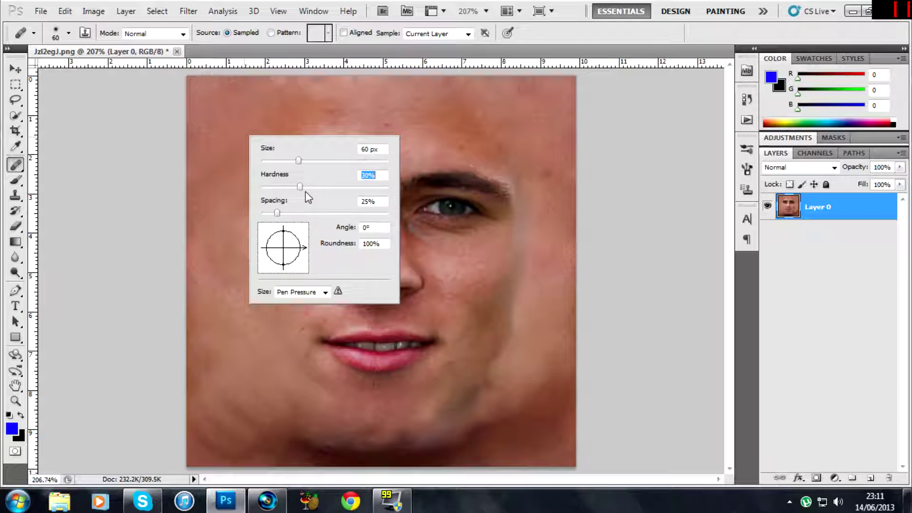
{"action": "key", "text": "Return"}
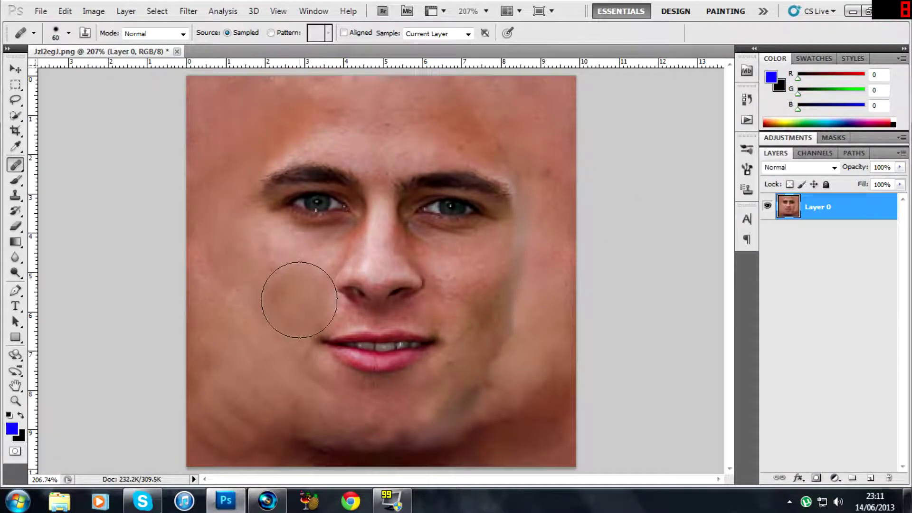
{"action": "key", "text": "bracketleft"}
{"action": "key", "text": "bracketleft"}
{"action": "key", "text": "bracketleft"}
{"action": "key", "text": "bracketleft"}
{"action": "key", "text": "bracketleft"}
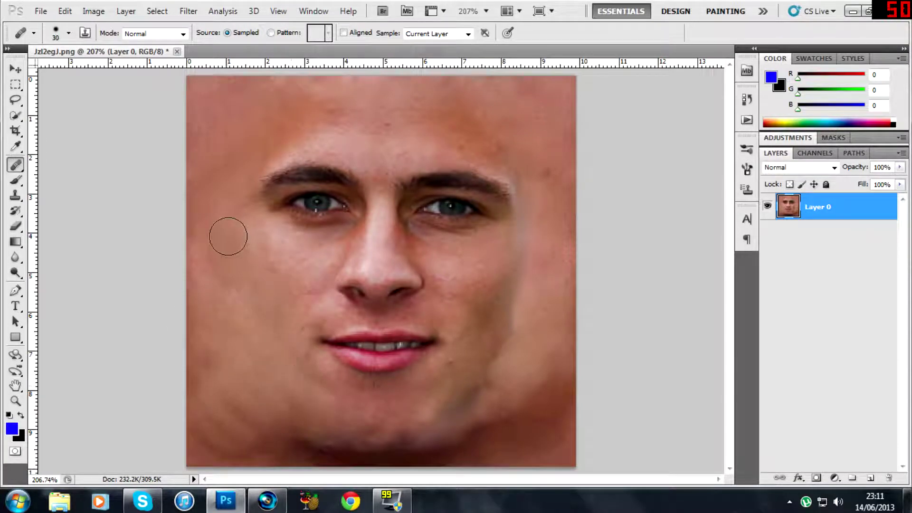
Sample skin on the left cheek and heal the uneven areas beside the eye and on the forehead above the left eyebrow.
{"action": "left_click", "coordinate": [231, 235], "text": "alt"}
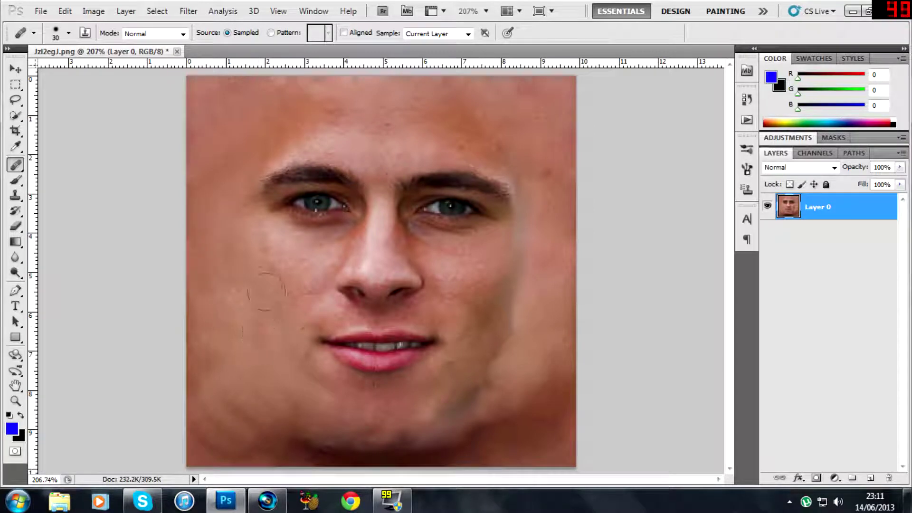
{"action": "left_click", "coordinate": [256, 239]}
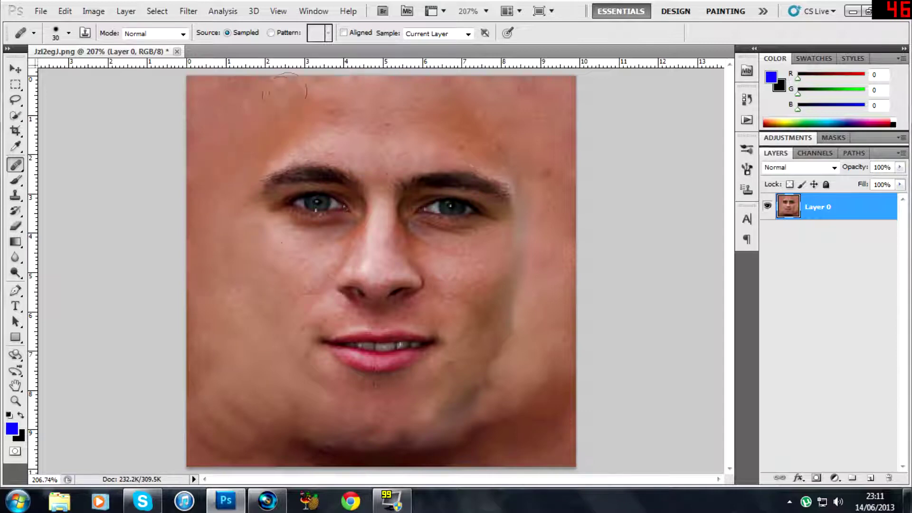
{"action": "left_click", "coordinate": [335, 125]}
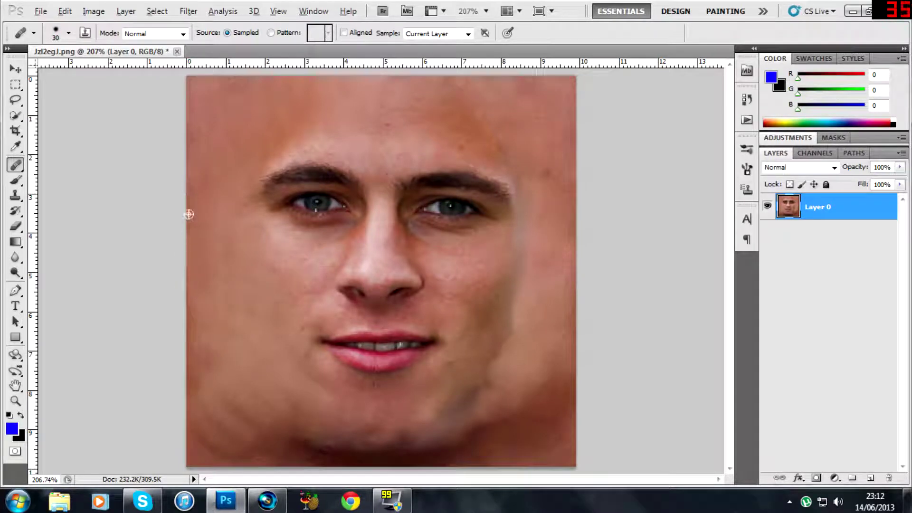
Sample clean skin on the left cheek and heal the uneven lower cheek and the dark area along the left jawline.
{"action": "left_click", "coordinate": [245, 281], "text": "alt"}
{"action": "left_click_drag", "start_coordinate": [244, 306], "coordinate": [239, 327]}
{"action": "left_click", "coordinate": [287, 451]}
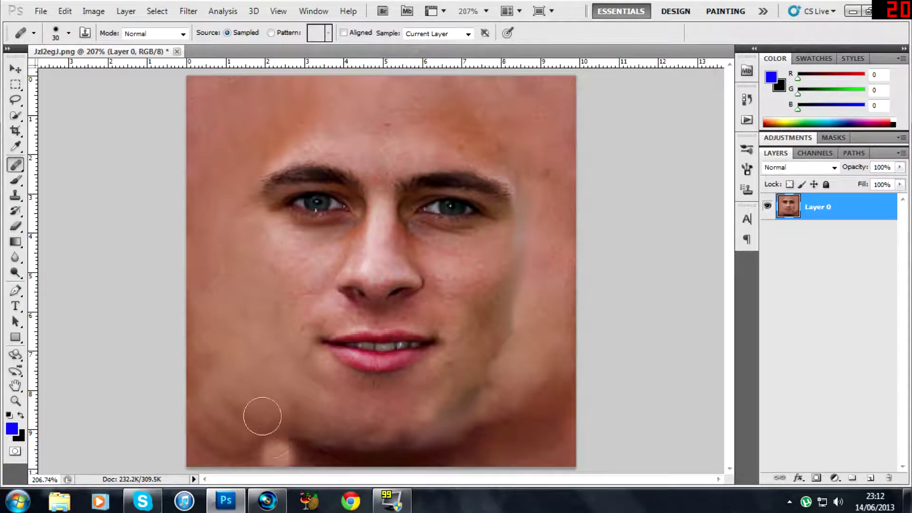
{"action": "mouse_move", "coordinate": [211, 429]}
{"action": "left_mouse_down"}
{"action": "mouse_move", "coordinate": [246, 445]}
{"action": "mouse_move", "coordinate": [274, 441]}
{"action": "left_mouse_up"}
{"action": "left_click", "coordinate": [275, 432]}
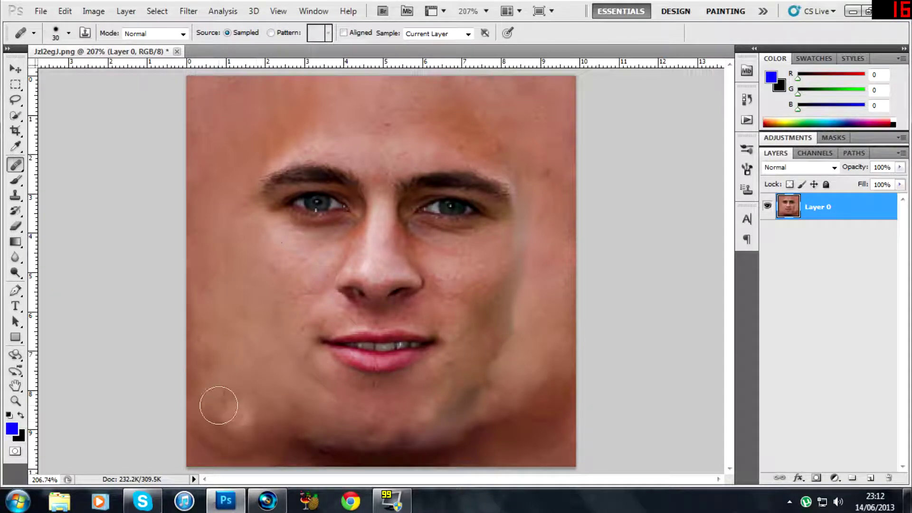
Heal the uneven patches on the lower left cheek, from beside the mouth down to the jawline.
{"action": "scroll", "coordinate": [234, 398], "scroll_direction": "up", "scroll_amount": 6}
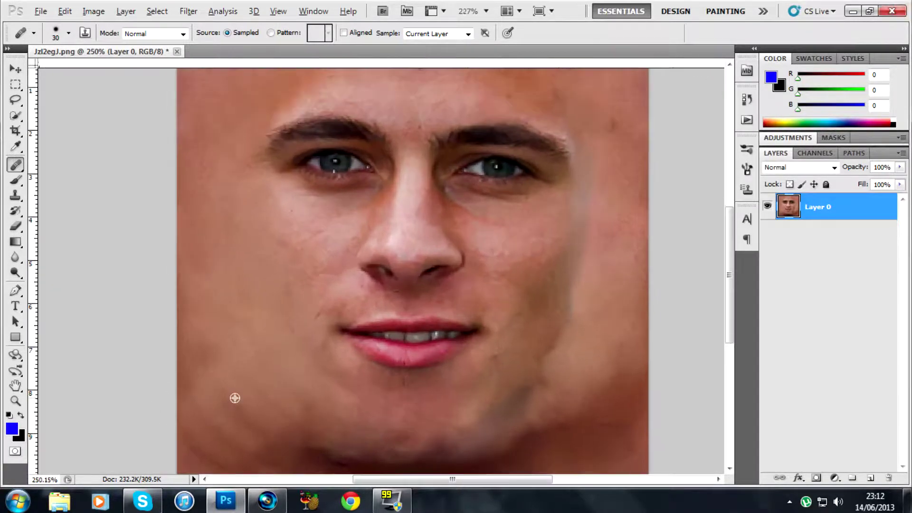
{"action": "scroll", "coordinate": [256, 330], "scroll_direction": "down", "scroll_amount": 4}
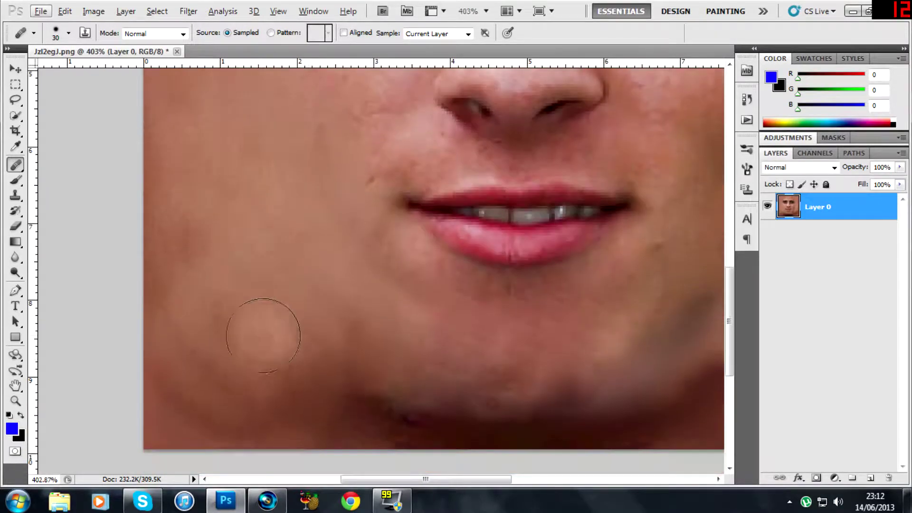
{"action": "scroll", "coordinate": [238, 157], "scroll_direction": "up", "scroll_amount": 1}
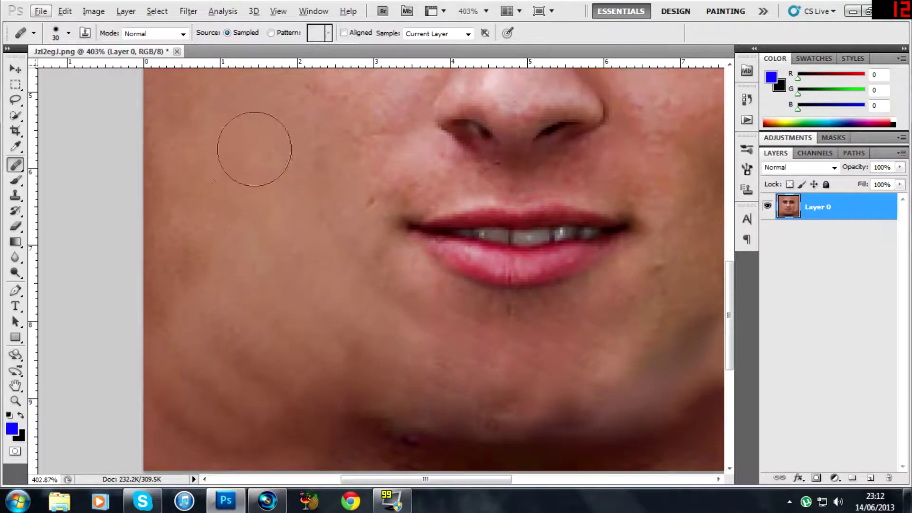
{"action": "scroll", "coordinate": [276, 143], "scroll_direction": "up", "scroll_amount": 7}
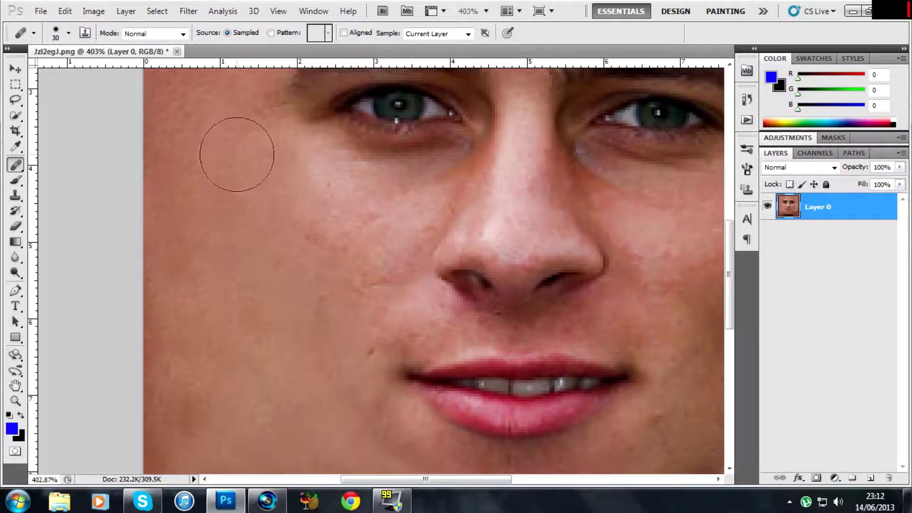
{"action": "scroll", "coordinate": [236, 269], "scroll_direction": "down", "scroll_amount": 5}
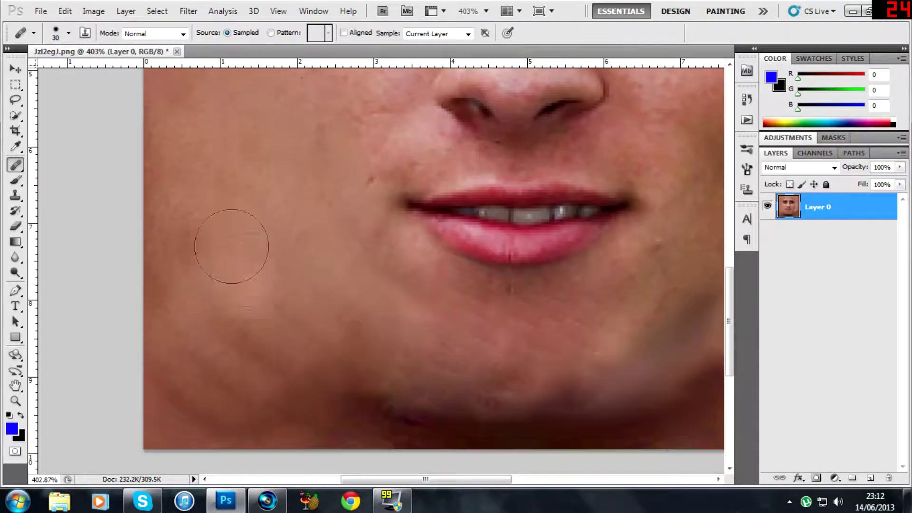
{"action": "left_click", "coordinate": [216, 228]}
{"action": "left_click", "coordinate": [189, 207]}
{"action": "left_click", "coordinate": [171, 201]}
{"action": "left_click_drag", "start_coordinate": [172, 250], "coordinate": [180, 332]}
{"action": "mouse_move", "coordinate": [256, 284]}
{"action": "left_mouse_down"}
{"action": "mouse_move", "coordinate": [250, 301]}
{"action": "mouse_move", "coordinate": [254, 291]}
{"action": "mouse_move", "coordinate": [329, 330]}
{"action": "mouse_move", "coordinate": [337, 346]}
{"action": "left_mouse_up"}
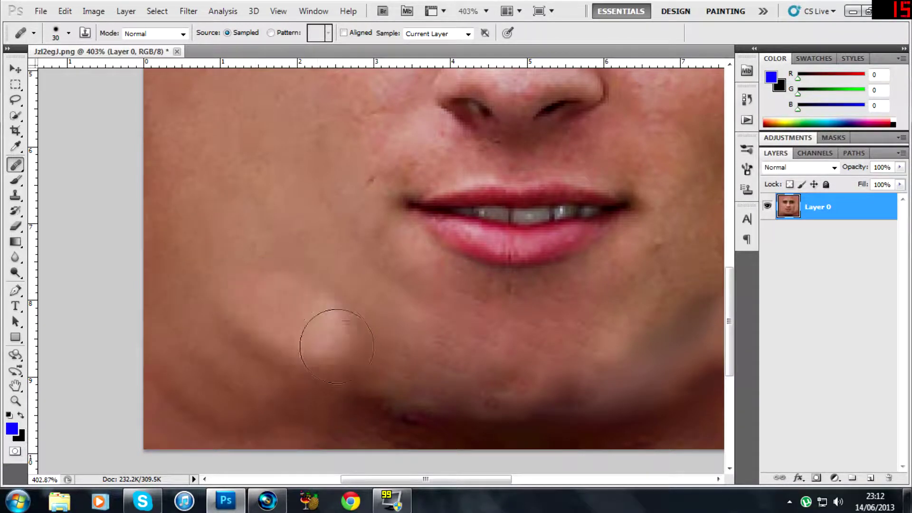
{"action": "left_click", "coordinate": [333, 360]}
Heal the dark shadow below the left jawline down to the lower-left corner of the face image.
{"action": "left_click_drag", "start_coordinate": [221, 344], "coordinate": [296, 390]}
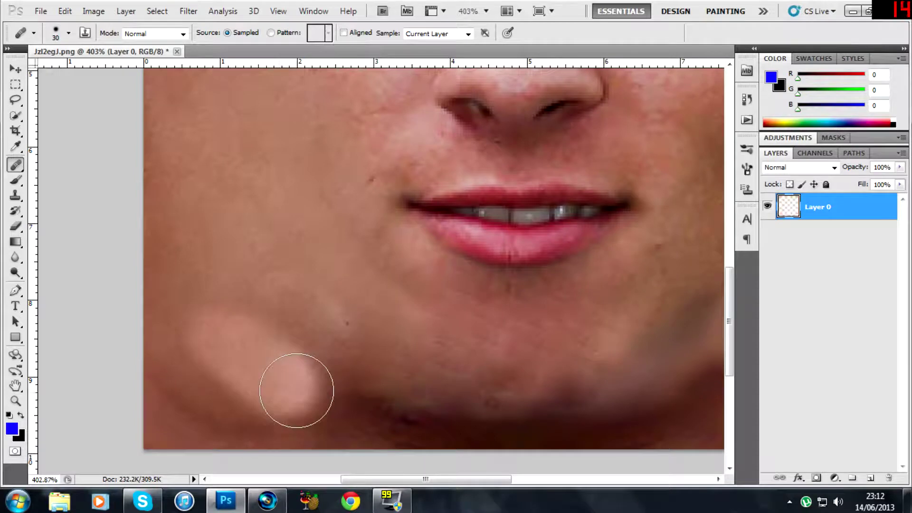
{"action": "left_click_drag", "start_coordinate": [195, 380], "coordinate": [275, 417]}
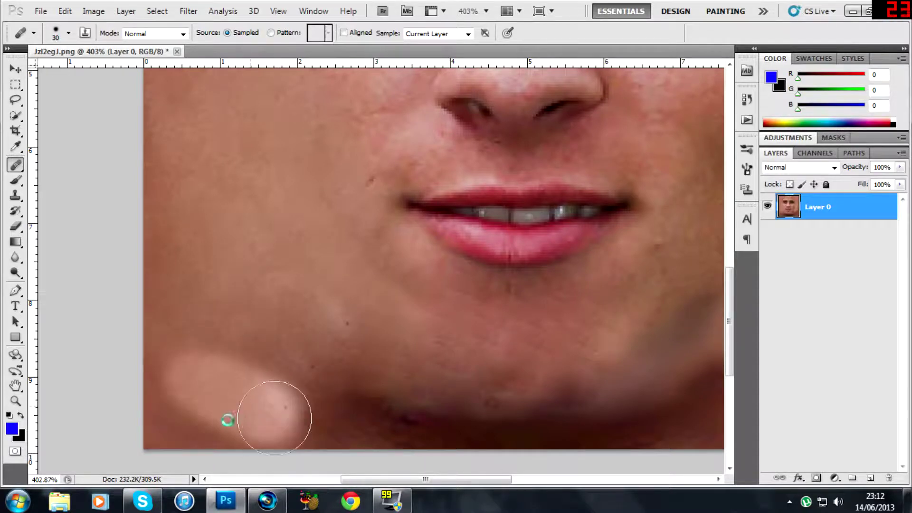
{"action": "mouse_move", "coordinate": [171, 409]}
{"action": "left_mouse_down"}
{"action": "mouse_move", "coordinate": [196, 420]}
{"action": "mouse_move", "coordinate": [278, 433]}
{"action": "left_mouse_up"}
{"action": "left_click", "coordinate": [257, 377]}
{"action": "left_click", "coordinate": [208, 355]}
{"action": "left_click_drag", "start_coordinate": [176, 379], "coordinate": [162, 385]}
{"action": "left_click", "coordinate": [163, 387]}
{"action": "left_click_drag", "start_coordinate": [281, 411], "coordinate": [314, 389]}
{"action": "left_click", "coordinate": [348, 311]}
Set the Healing Brush hardness to 0% and blend the skin tones across the lower left cheek.
{"action": "right_click", "coordinate": [307, 245]}
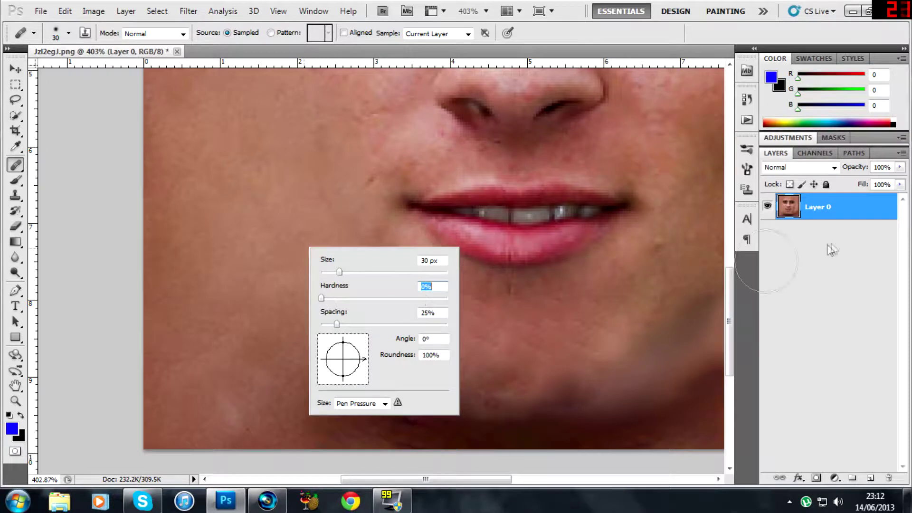
{"action": "left_click", "coordinate": [842, 218]}
{"action": "mouse_move", "coordinate": [254, 319]}
{"action": "left_mouse_down"}
{"action": "mouse_move", "coordinate": [186, 366]}
{"action": "mouse_move", "coordinate": [166, 397]}
{"action": "mouse_move", "coordinate": [172, 402]}
{"action": "mouse_move", "coordinate": [158, 407]}
{"action": "mouse_move", "coordinate": [151, 373]}
{"action": "mouse_move", "coordinate": [163, 437]}
{"action": "mouse_move", "coordinate": [184, 440]}
{"action": "mouse_move", "coordinate": [207, 378]}
{"action": "mouse_move", "coordinate": [260, 330]}
{"action": "mouse_move", "coordinate": [255, 290]}
{"action": "mouse_move", "coordinate": [198, 293]}
{"action": "mouse_move", "coordinate": [157, 277]}
{"action": "left_mouse_up"}
{"action": "left_click_drag", "start_coordinate": [243, 297], "coordinate": [249, 325]}
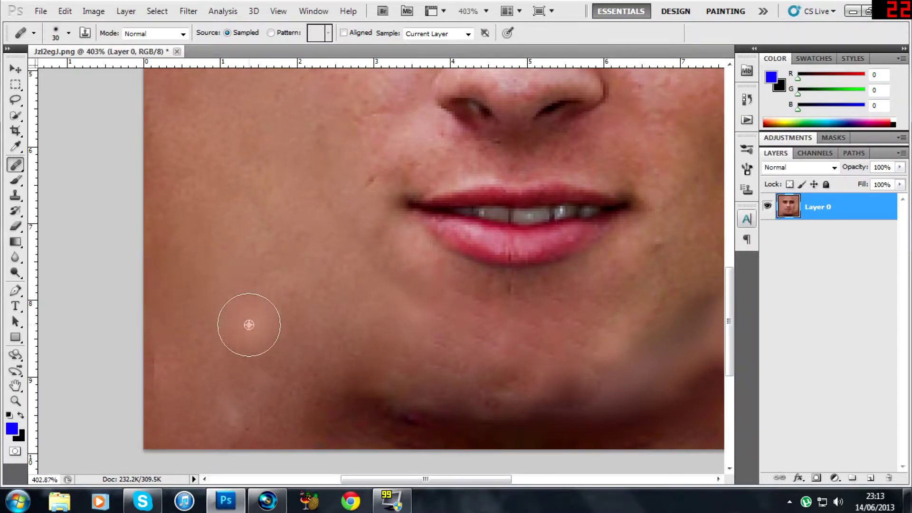
Heal the lower left edge of the face image and the dark shadow beneath the left side of the chin.
{"action": "left_click", "coordinate": [153, 364]}
{"action": "left_click_drag", "start_coordinate": [154, 398], "coordinate": [154, 399]}
{"action": "mouse_move", "coordinate": [259, 441]}
{"action": "left_mouse_down"}
{"action": "mouse_move", "coordinate": [342, 439]}
{"action": "mouse_move", "coordinate": [328, 397]}
{"action": "mouse_move", "coordinate": [314, 393]}
{"action": "mouse_move", "coordinate": [395, 397]}
{"action": "left_mouse_up"}
{"action": "left_click", "coordinate": [395, 398]}
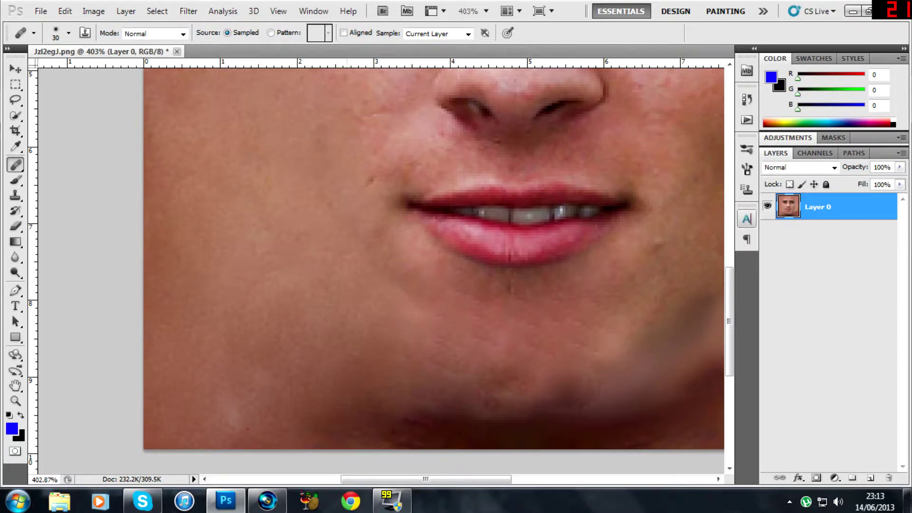
Heal the remaining pale spot below the left jaw near the lower-left corner of the face image.
{"action": "scroll", "coordinate": [343, 347], "scroll_direction": "up", "scroll_amount": 2}
{"action": "scroll", "coordinate": [343, 350], "scroll_direction": "down", "scroll_amount": 3}
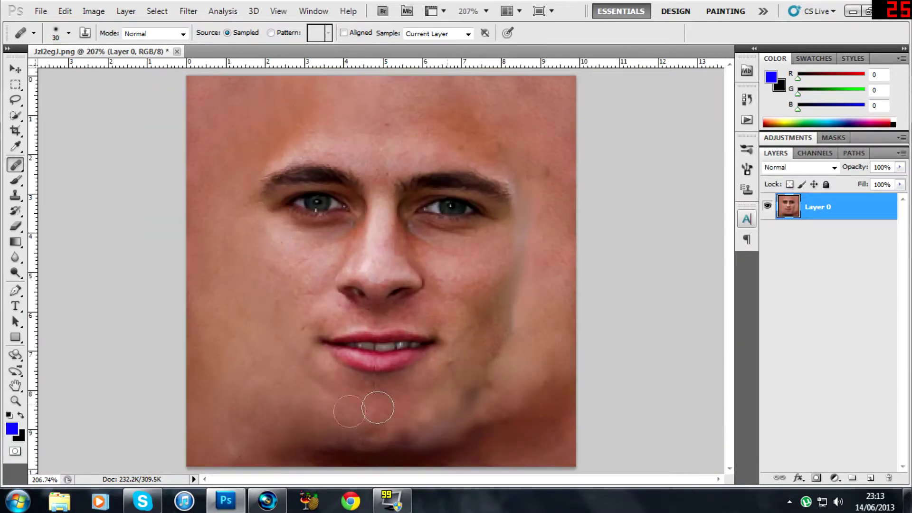
{"action": "mouse_move", "coordinate": [267, 429]}
{"action": "left_mouse_down"}
{"action": "mouse_move", "coordinate": [243, 452]}
{"action": "mouse_move", "coordinate": [226, 444]}
{"action": "left_mouse_up"}
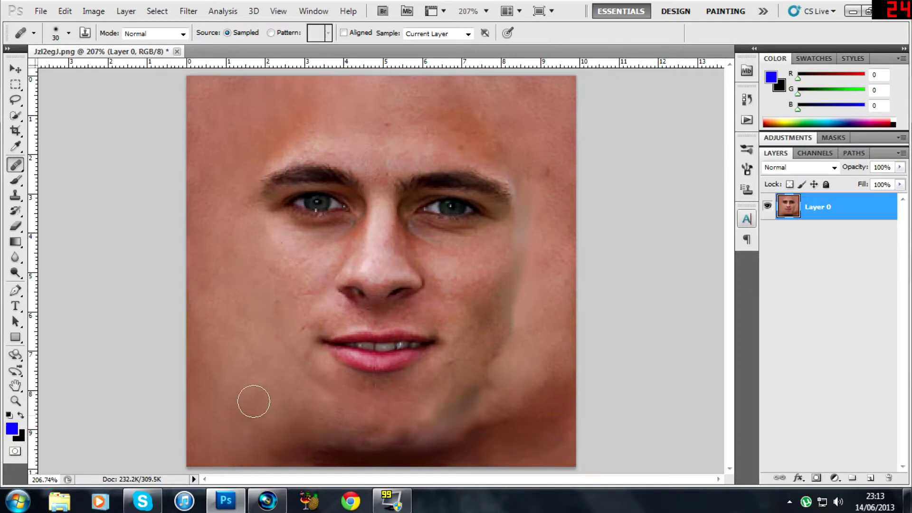